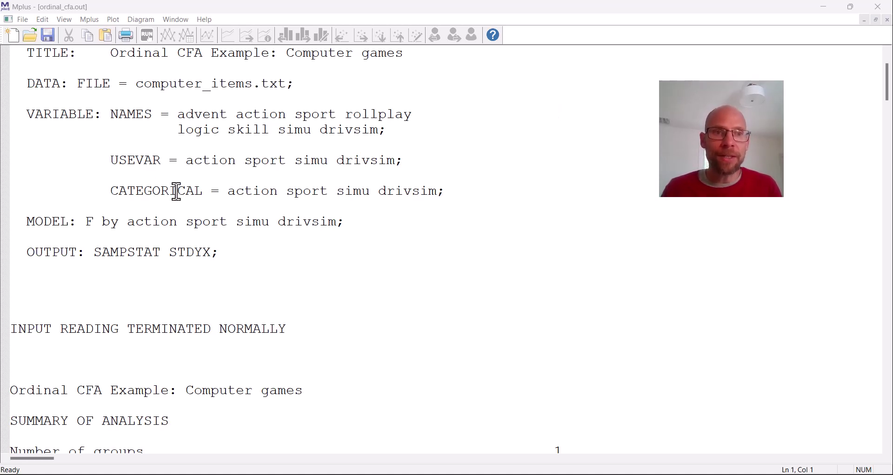
Highlight the CATEGORICAL statement's four game items and the factor definition in the MODEL statement.
left_click_drag(110, 191, 446, 197)
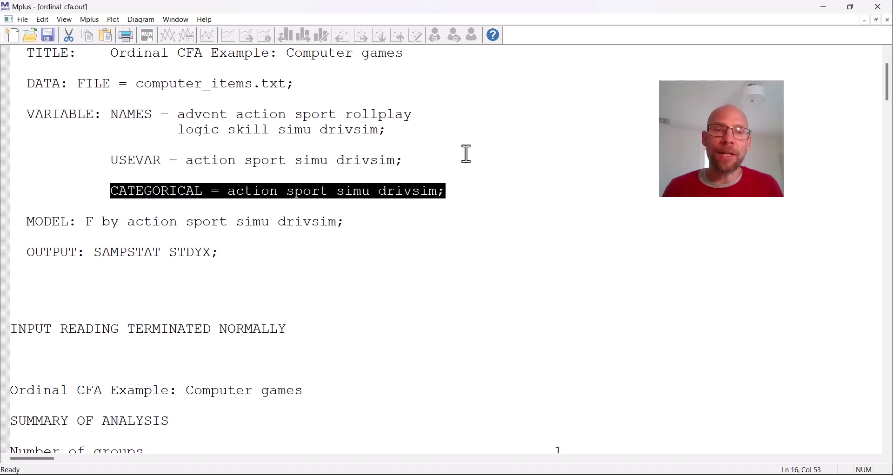
left_click(273, 200)
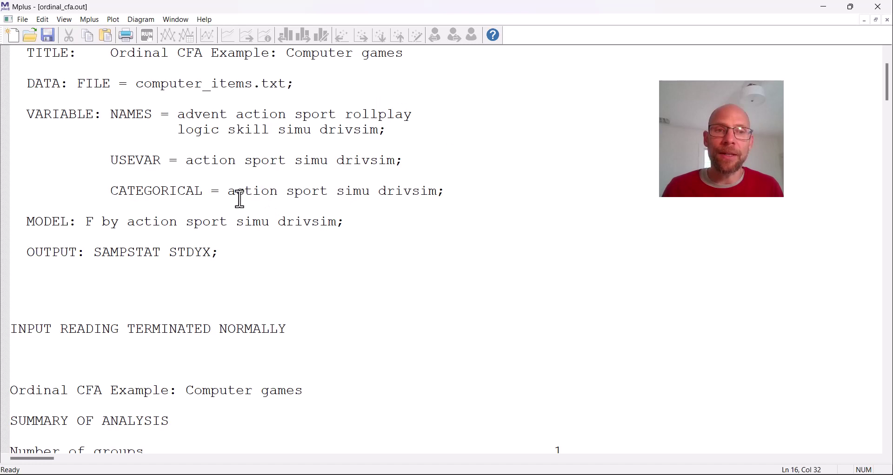
left_click_drag(228, 194, 437, 195)
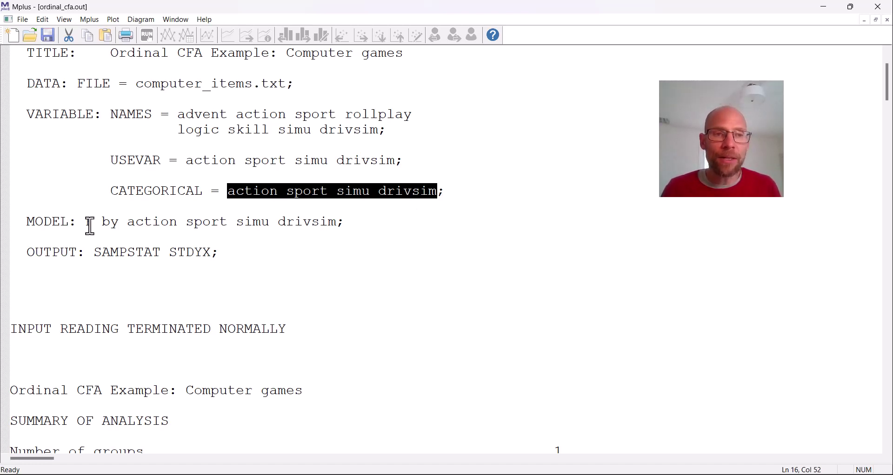
left_click_drag(86, 223, 341, 233)
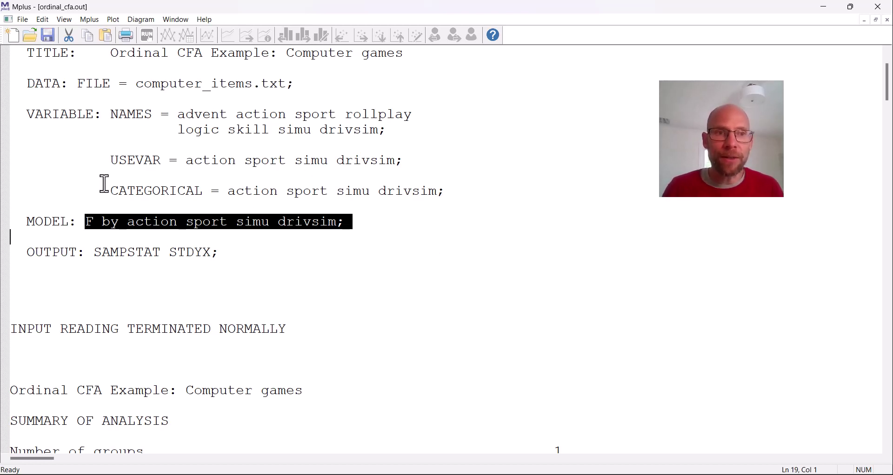
left_click_drag(102, 191, 455, 193)
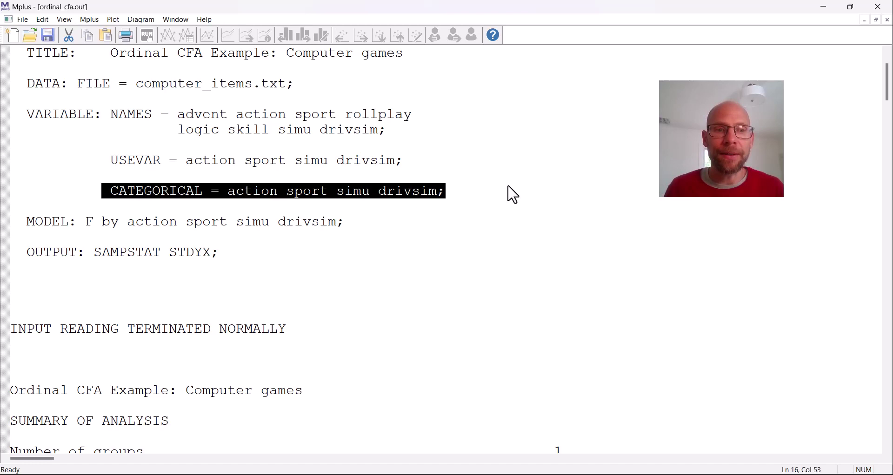
Mark the 861 observations count, Estimator and PROBIT link lines, continuing to the univariate proportions table.
scroll(312, 253, "down", 2)
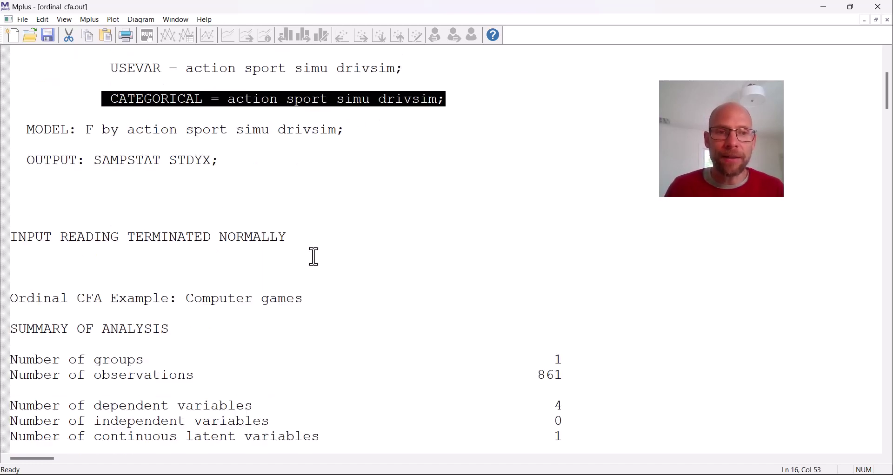
scroll(318, 254, "down", 6)
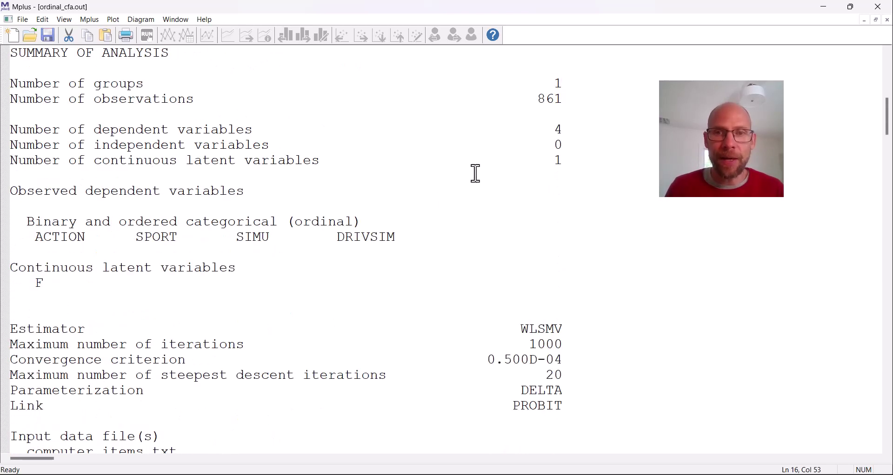
left_click_drag(571, 100, 511, 100)
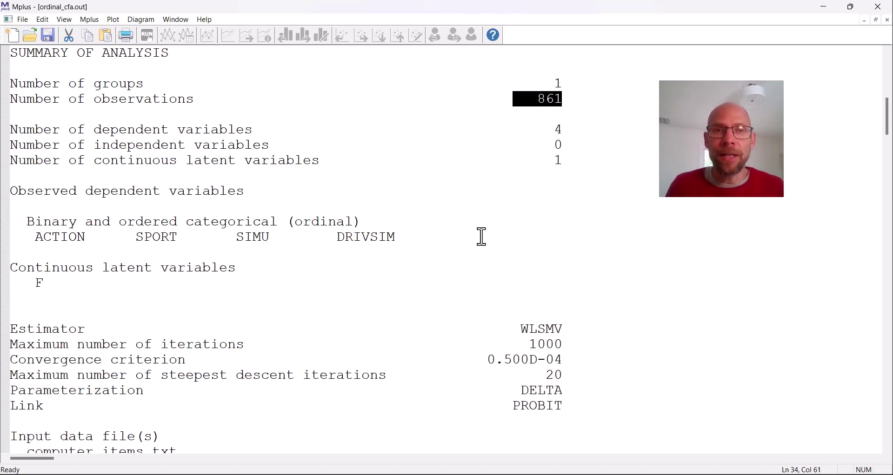
scroll(502, 242, "down", 2)
left_click_drag(564, 237, 3, 238)
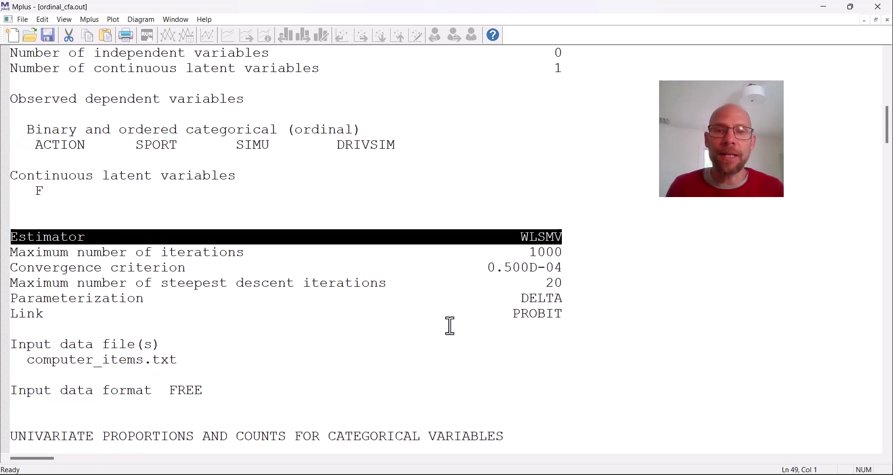
scroll(450, 327, "down", 2)
left_click_drag(573, 222, 4, 228)
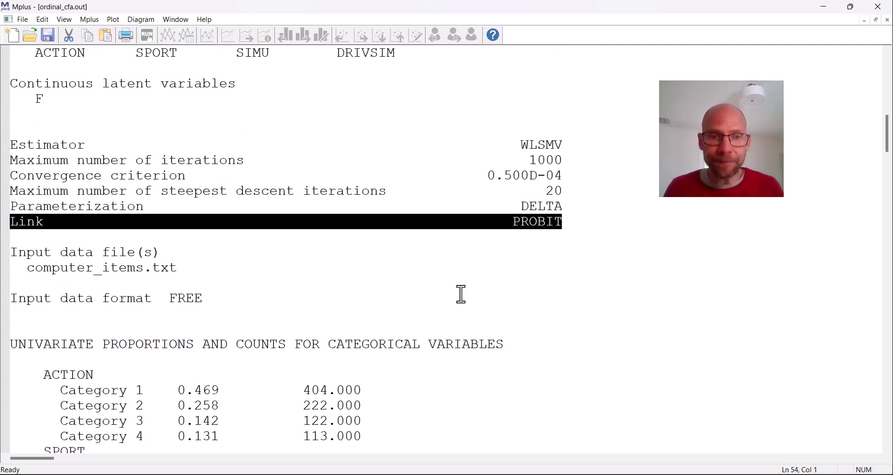
scroll(405, 274, "down", 4)
scroll(403, 269, "down", 2)
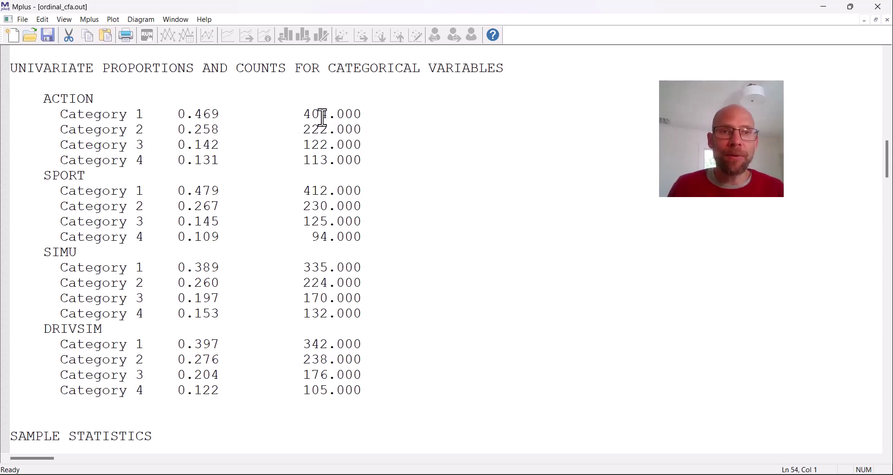
left_click_drag(304, 114, 372, 115)
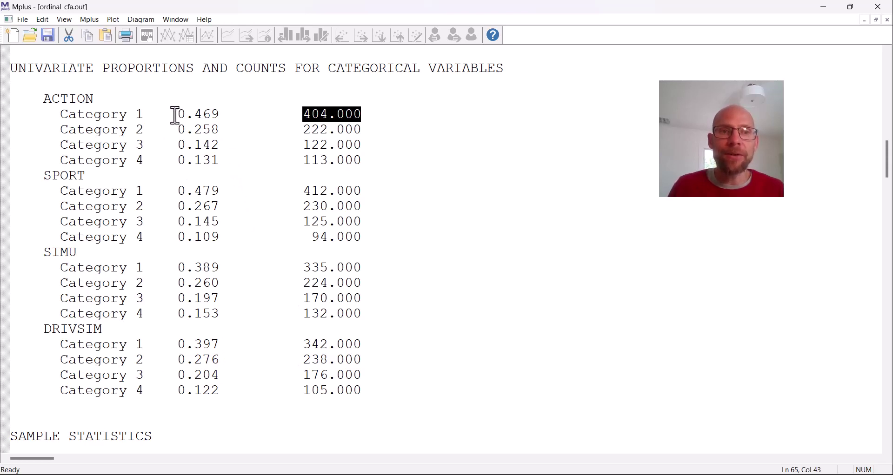
left_click_drag(59, 115, 367, 114)
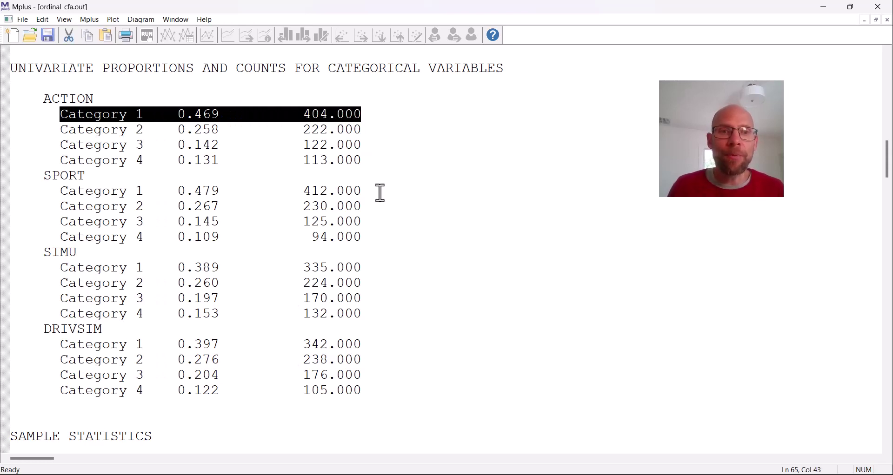
left_click_drag(378, 192, 18, 191)
left_click_drag(384, 268, 52, 268)
left_click_drag(423, 346, 60, 347)
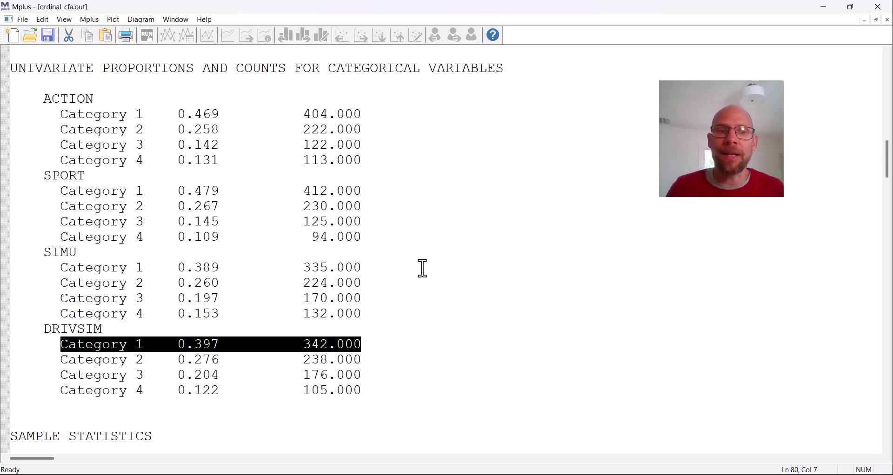
Highlight the estimated threshold values for the four game items.
scroll(297, 223, "down", 8)
scroll(316, 251, "down", 2)
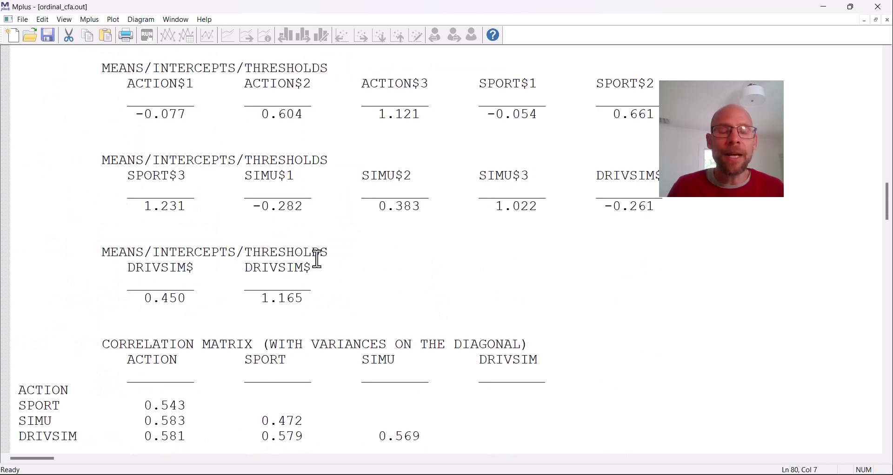
scroll(323, 259, "up", 2)
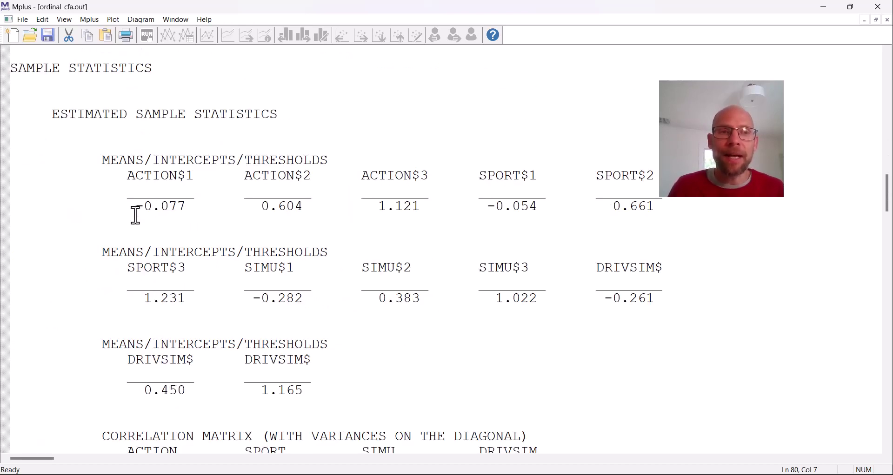
left_click_drag(130, 207, 424, 389)
Highlight the ACTION, SPORT, SIMU and DRIVSIM correlation matrix, moving toward the chi-square fit results.
scroll(407, 344, "down", 4)
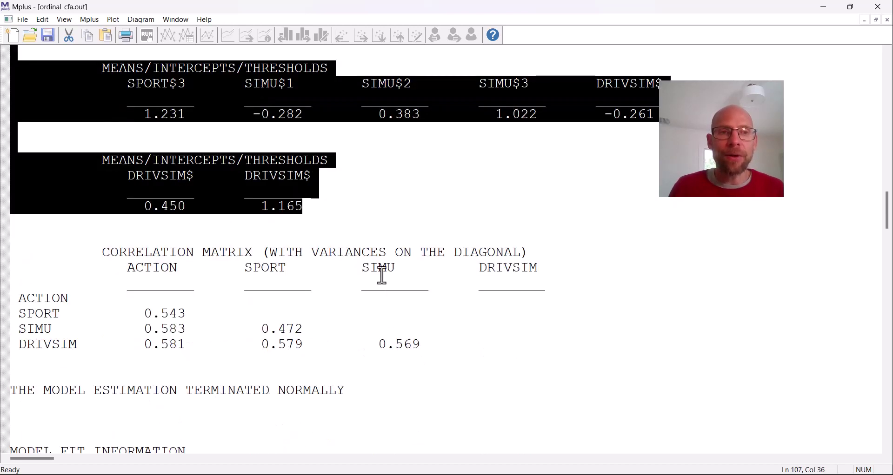
scroll(380, 274, "down", 2)
left_click_drag(448, 256, 11, 222)
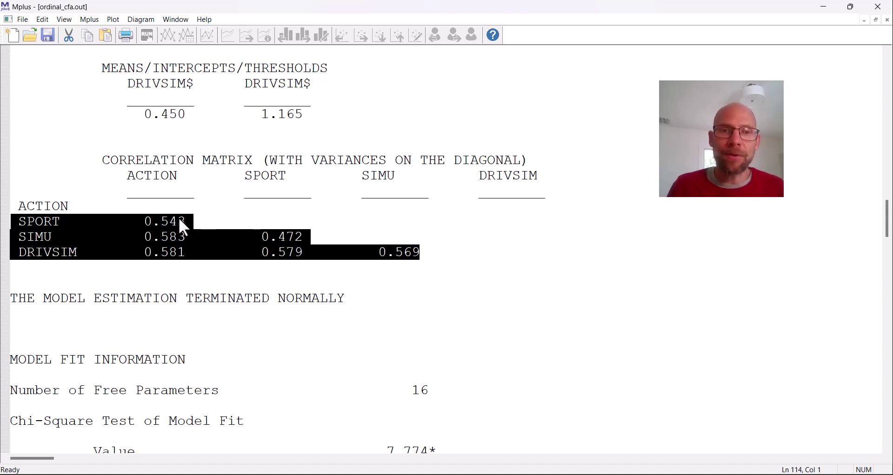
scroll(221, 263, "down", 2)
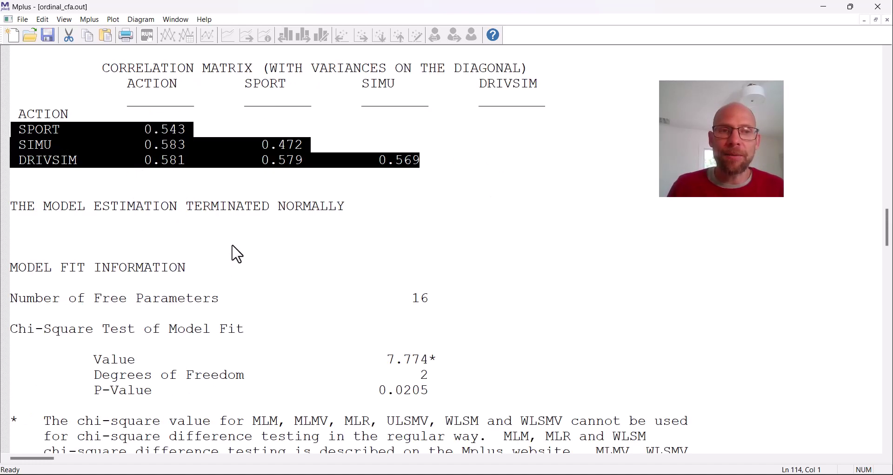
Mark the chi-square value 7.774, its 2 df and p-value 0.0205.
scroll(242, 159, "down", 2)
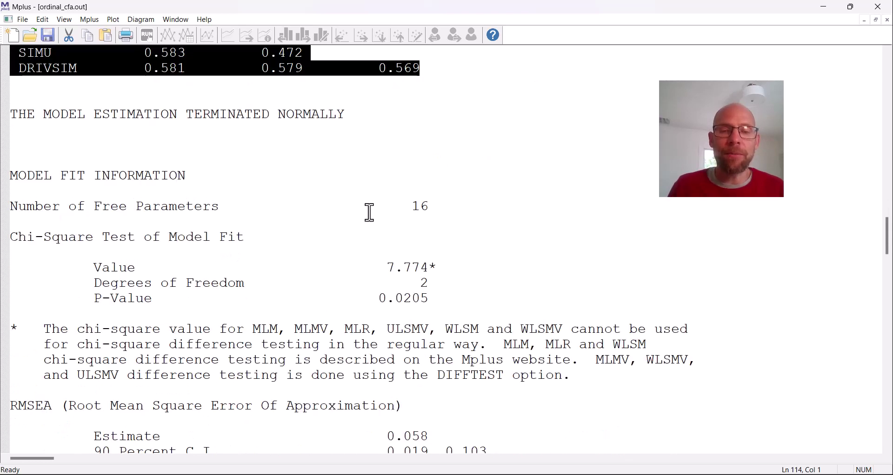
left_click_drag(393, 271, 434, 298)
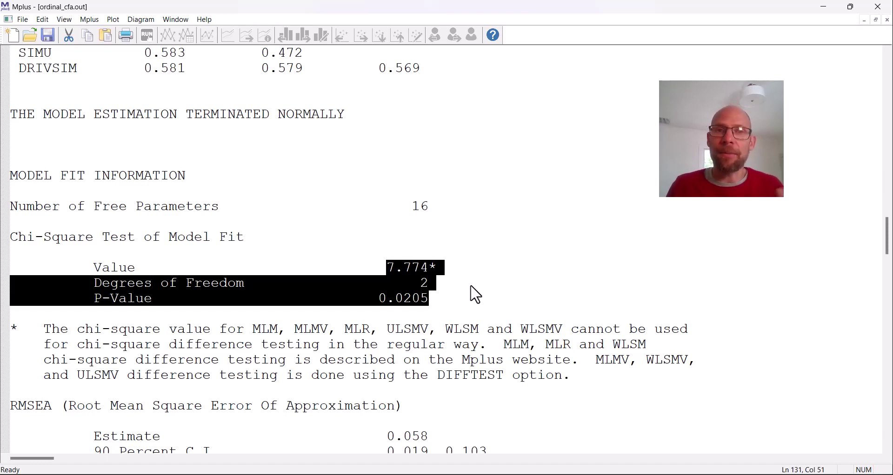
scroll(458, 274, "up", 2)
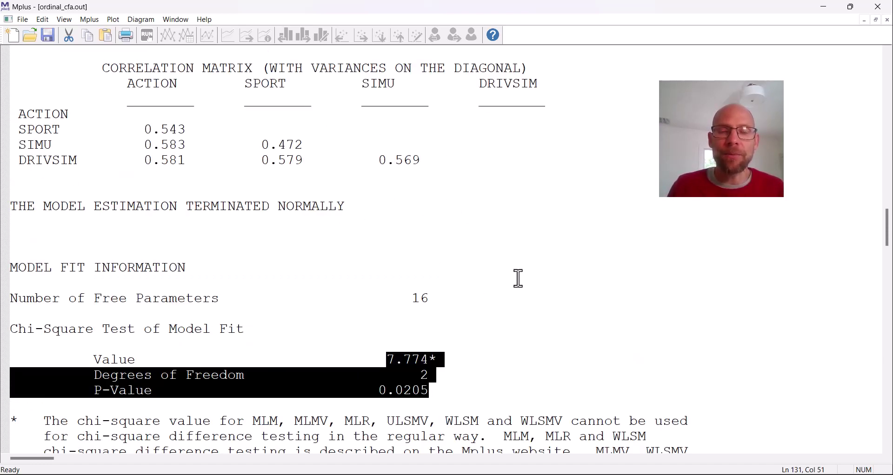
scroll(442, 369, "down", 2)
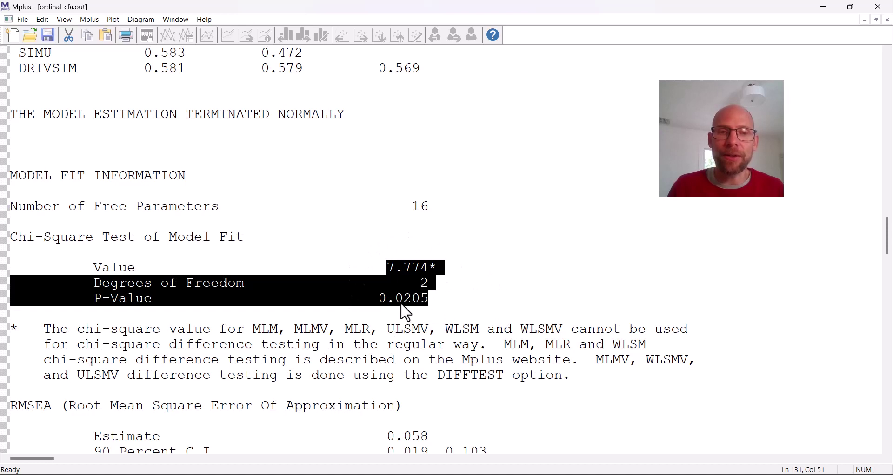
Mark the RMSEA estimate 0.058, then the CFI 0.997, TLI 0.990 and SRMR 0.012 values.
scroll(401, 302, "down", 4)
left_click_drag(387, 252, 428, 252)
left_click_drag(429, 361, 381, 346)
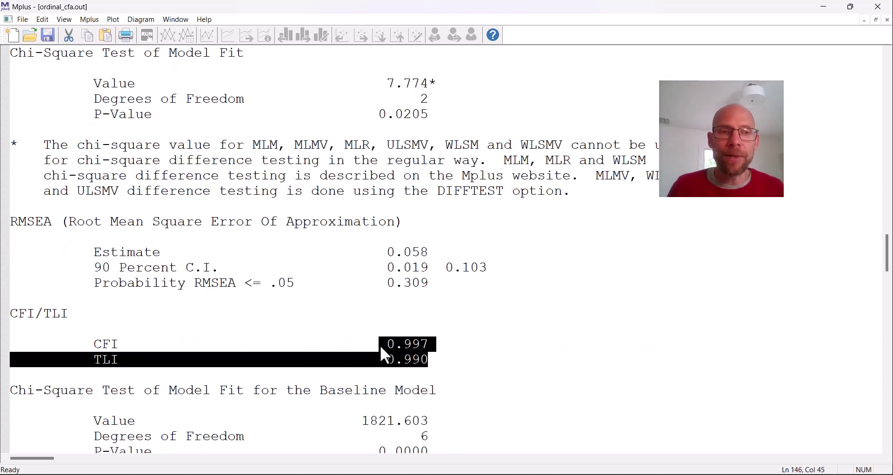
scroll(425, 335, "down", 6)
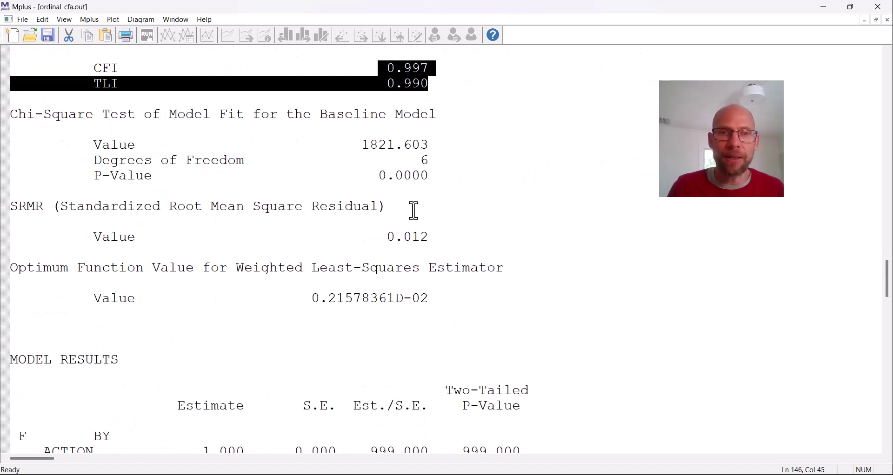
scroll(252, 163, "up", 4)
scroll(325, 413, "down", 2)
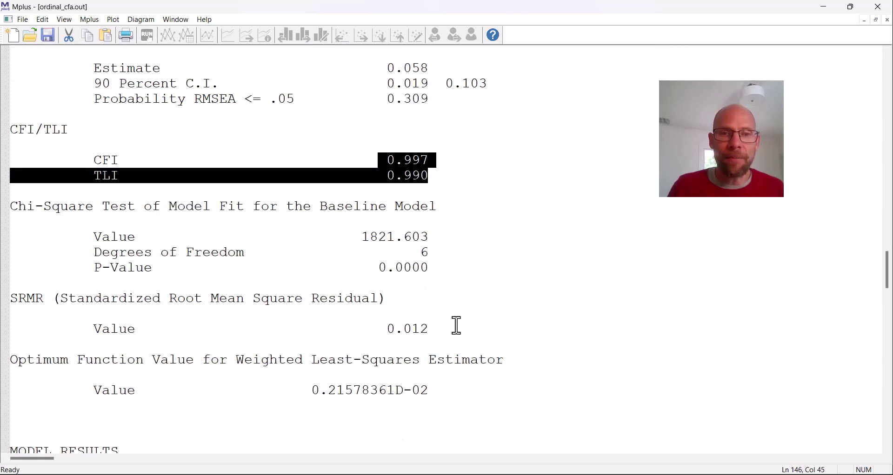
left_click_drag(454, 323, 3, 297)
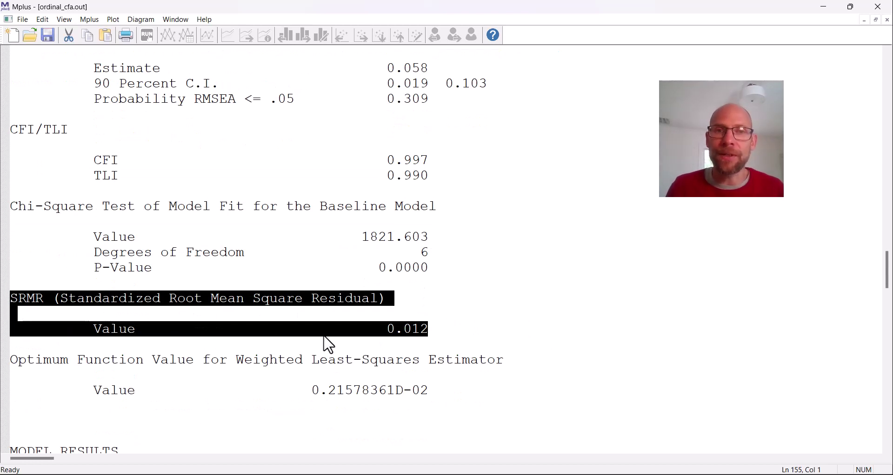
scroll(339, 342, "up", 2)
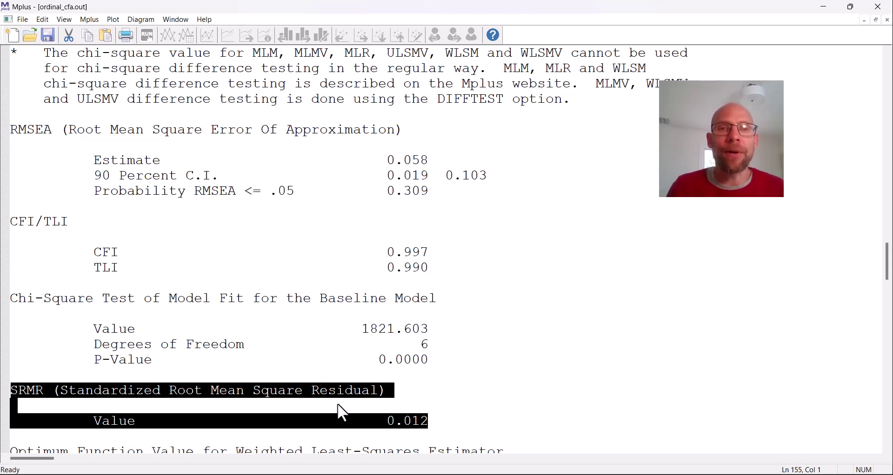
scroll(337, 403, "up", 2)
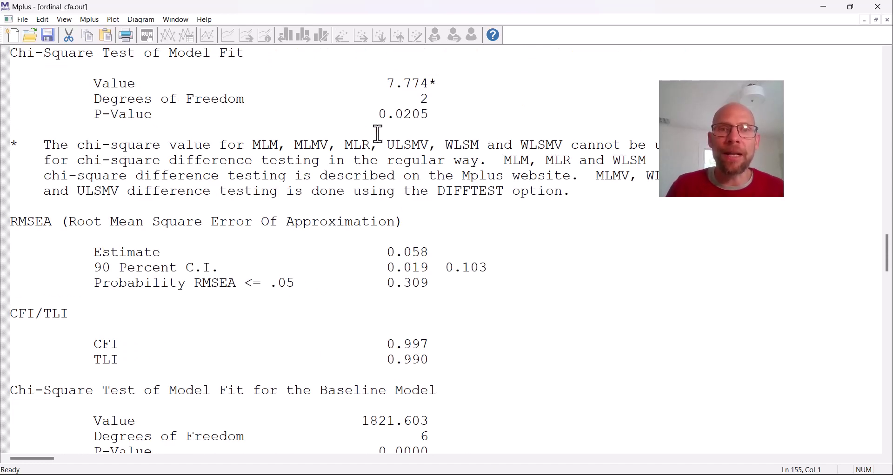
Mark ACTION's fixed loading 1.000 with its S.E., the item thresholds, and the factor variance 0.590.
scroll(378, 254, "down", 10)
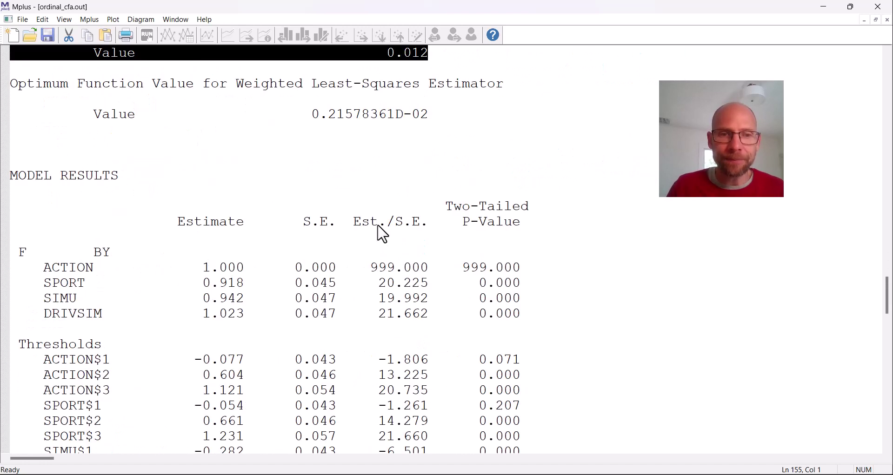
scroll(381, 221, "down", 2)
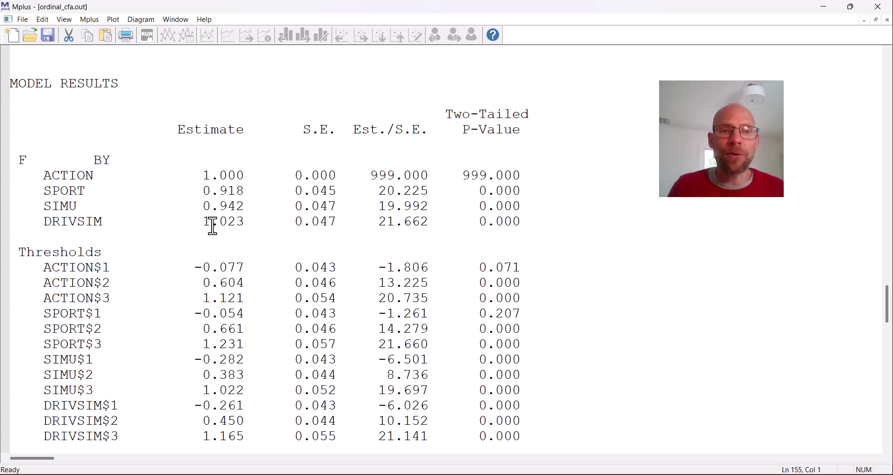
left_click_drag(203, 176, 338, 176)
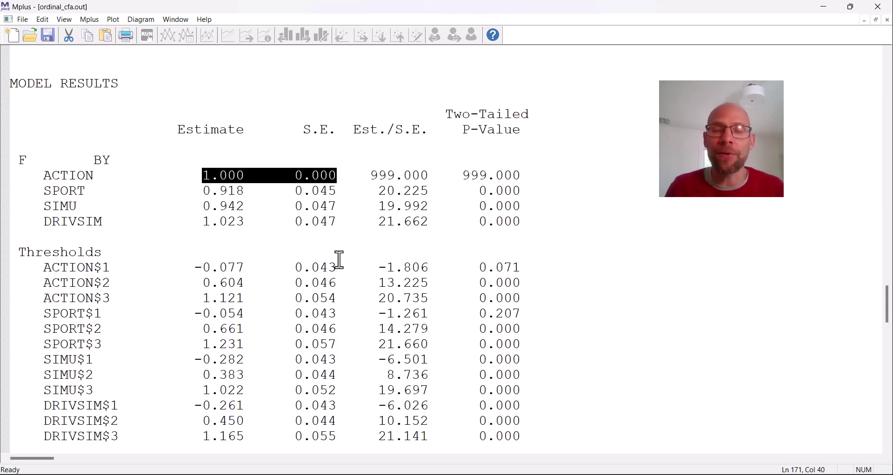
scroll(316, 246, "down", 2)
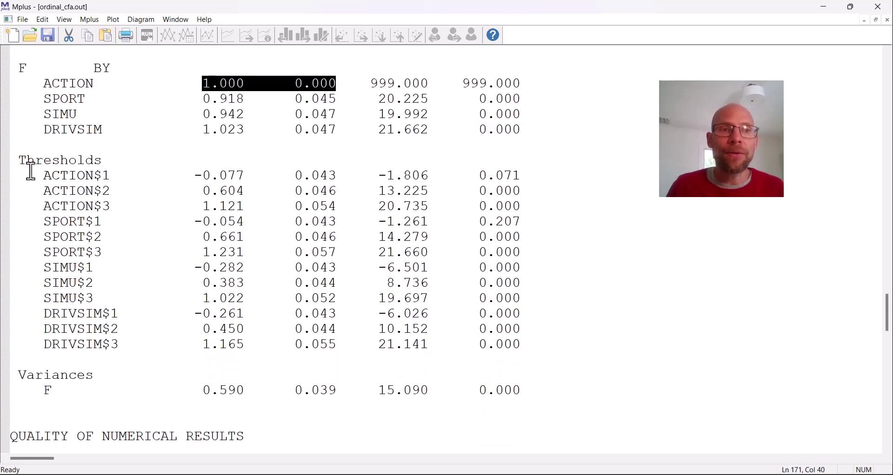
left_click_drag(27, 170, 259, 349)
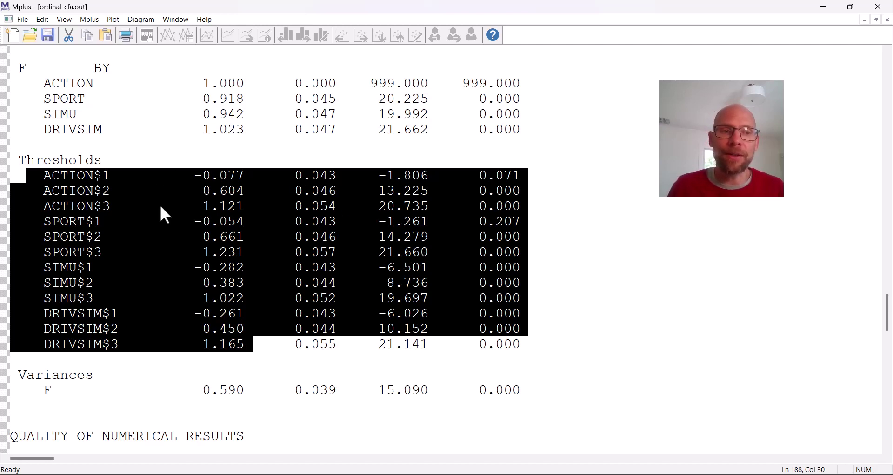
scroll(156, 209, "down", 2)
left_click_drag(194, 298, 252, 302)
Mark the STDYX Standardization heading and the standardized loadings SPORT 0.705, SIMU 0.724, DRIVSIM 0.786.
scroll(231, 235, "down", 8)
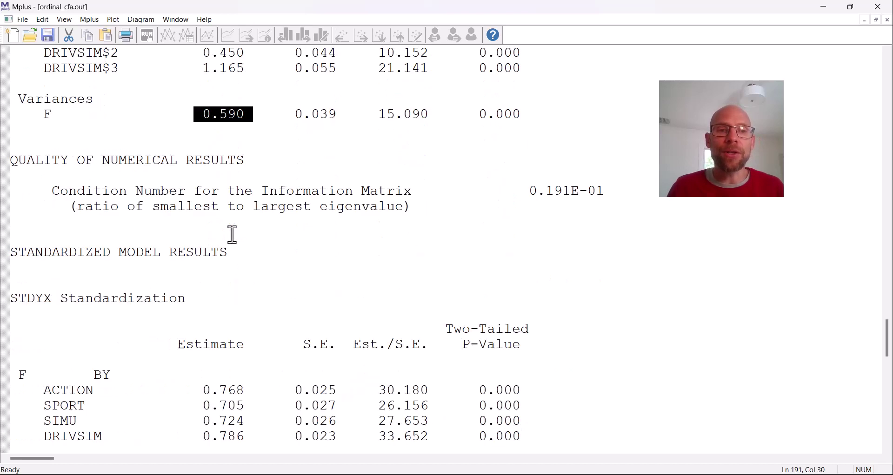
scroll(94, 131, "down", 2)
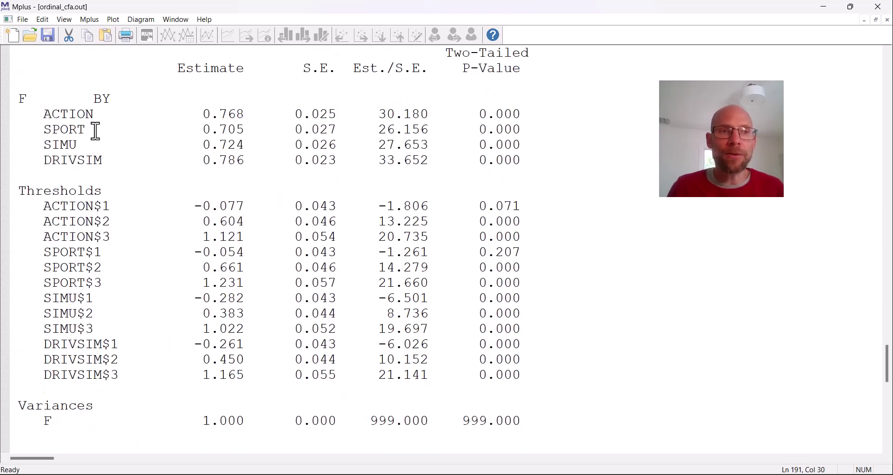
scroll(93, 131, "up", 2)
left_click_drag(14, 114, 55, 126)
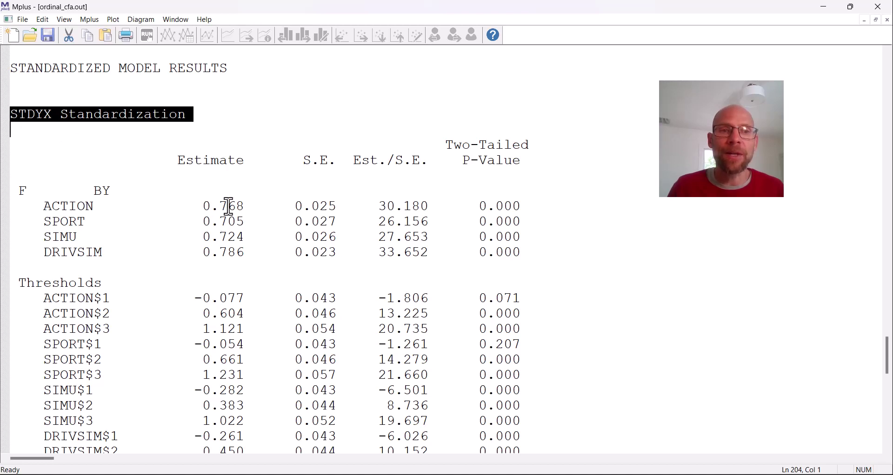
left_click(228, 222)
left_click(232, 237)
left_click(237, 252)
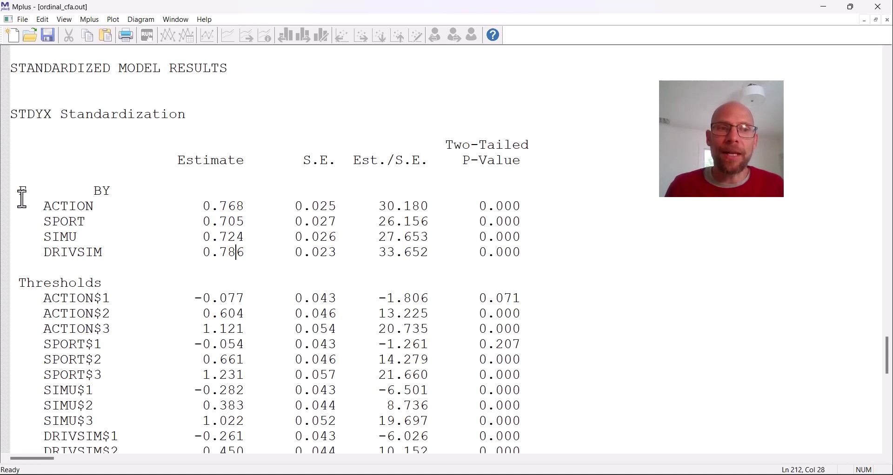
Scroll to the R-SQUARE estimates: ACTION 0.590, SPORT 0.497, SIMU 0.523, DRIVSIM 0.617.
scroll(102, 197, "down", 10)
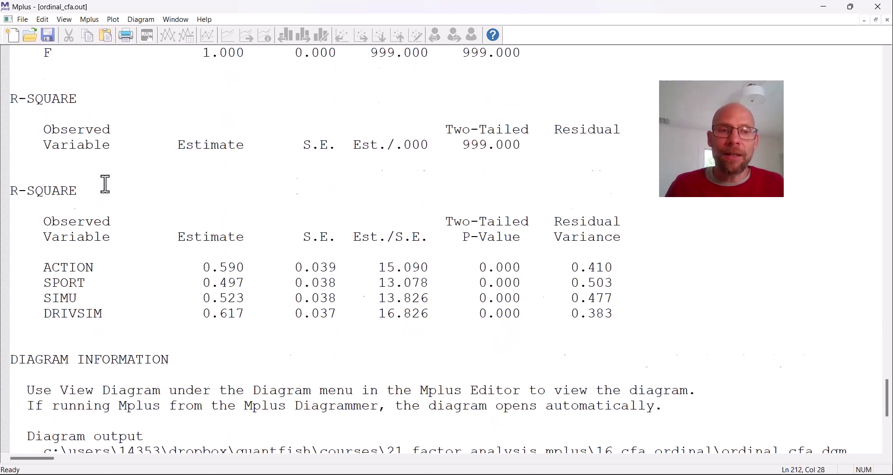